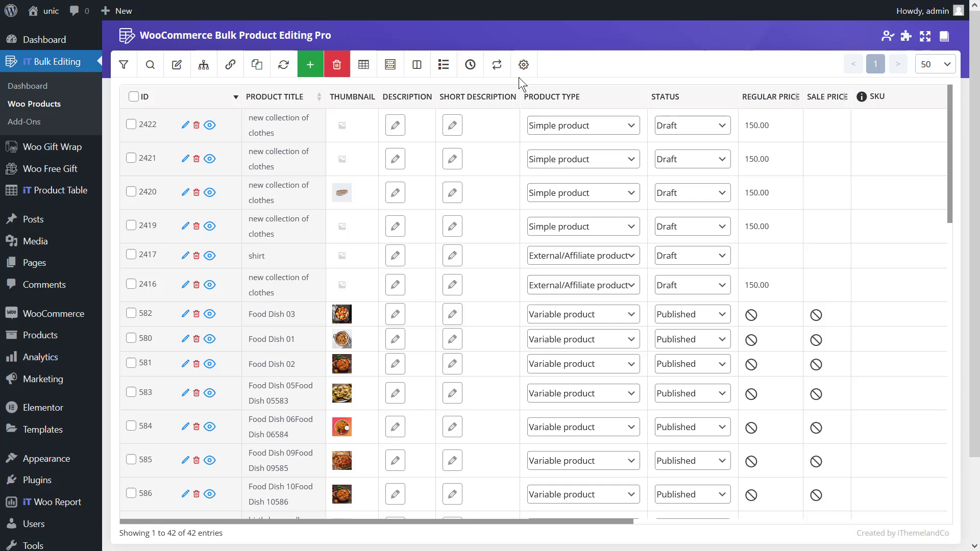
Open the first "new collection of clothes" draft from the product list for editing and review its product data.
{"action": "left_click", "coordinate": [69, 342]}
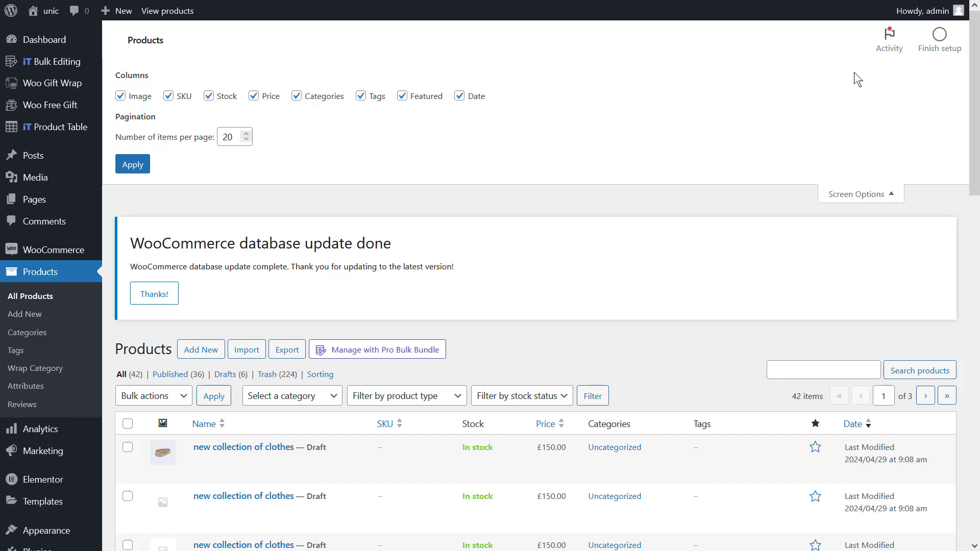
{"action": "left_click", "coordinate": [878, 193]}
{"action": "scroll", "coordinate": [225, 209], "scroll_direction": "down", "scroll_amount": 3}
{"action": "left_click", "coordinate": [223, 212]}
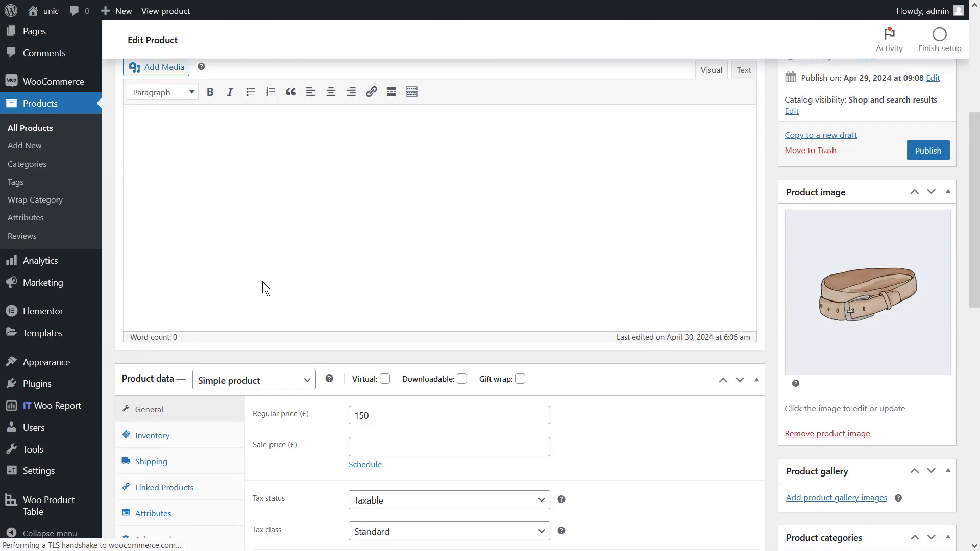
{"action": "scroll", "coordinate": [262, 281], "scroll_direction": "down", "scroll_amount": 3}
{"action": "scroll", "coordinate": [514, 207], "scroll_direction": "down", "scroll_amount": 1}
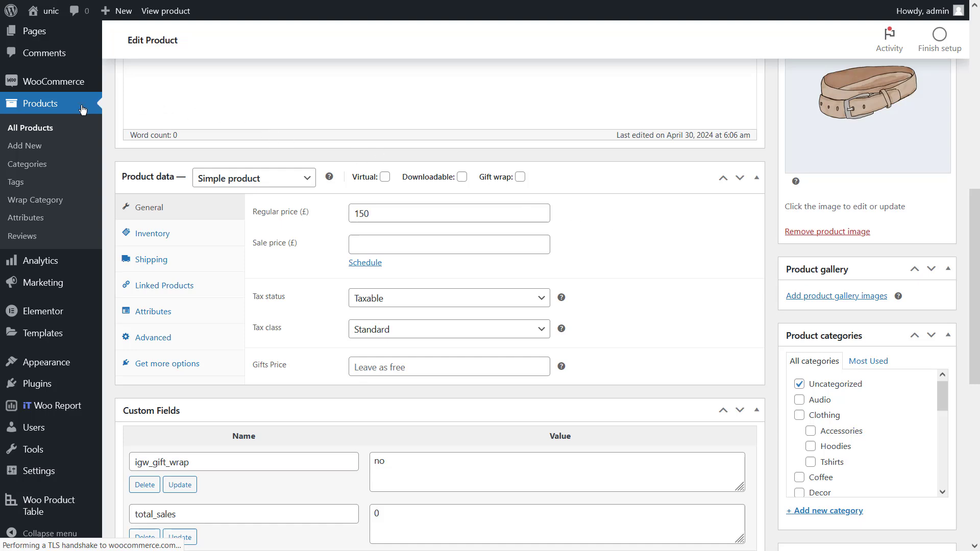
Go to the Woo Products page of iT Bulk Editing and open the Bulk Edit Form.
{"action": "scroll", "coordinate": [76, 107], "scroll_direction": "up", "scroll_amount": 8}
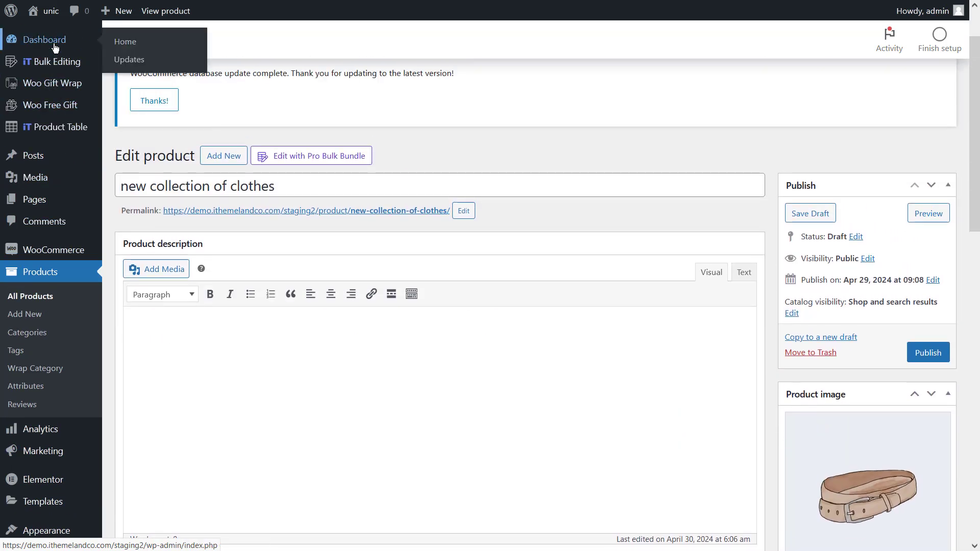
{"action": "mouse_move", "coordinate": [51, 63]}
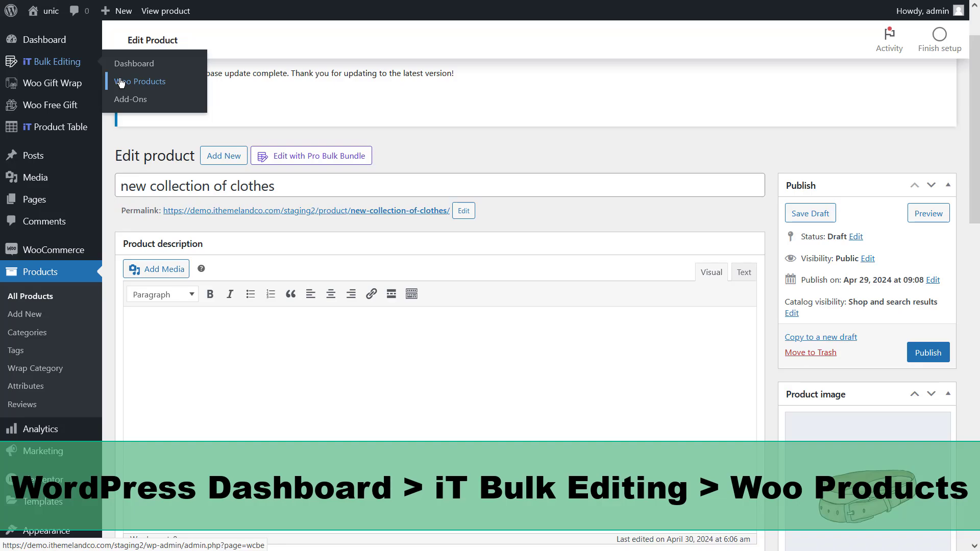
{"action": "left_click", "coordinate": [121, 83]}
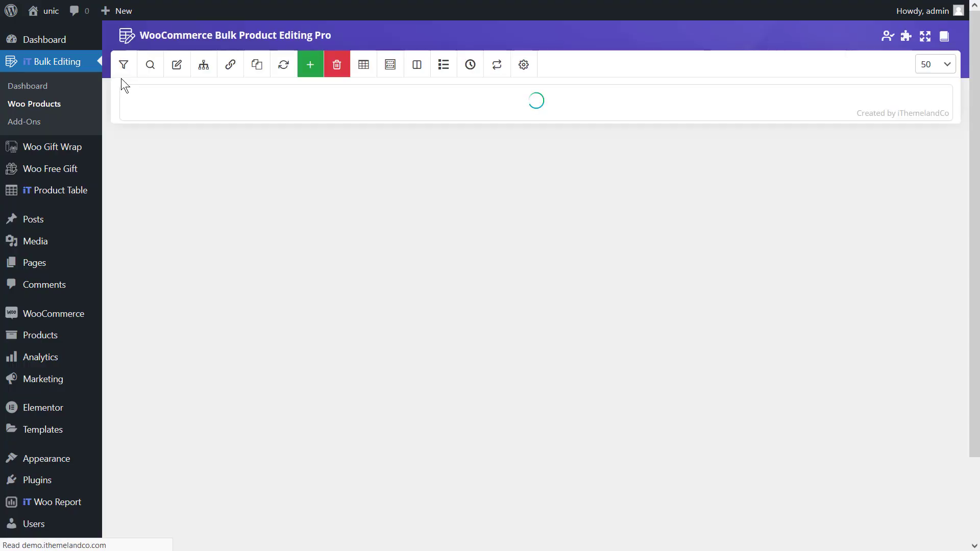
{"action": "left_click", "coordinate": [180, 69]}
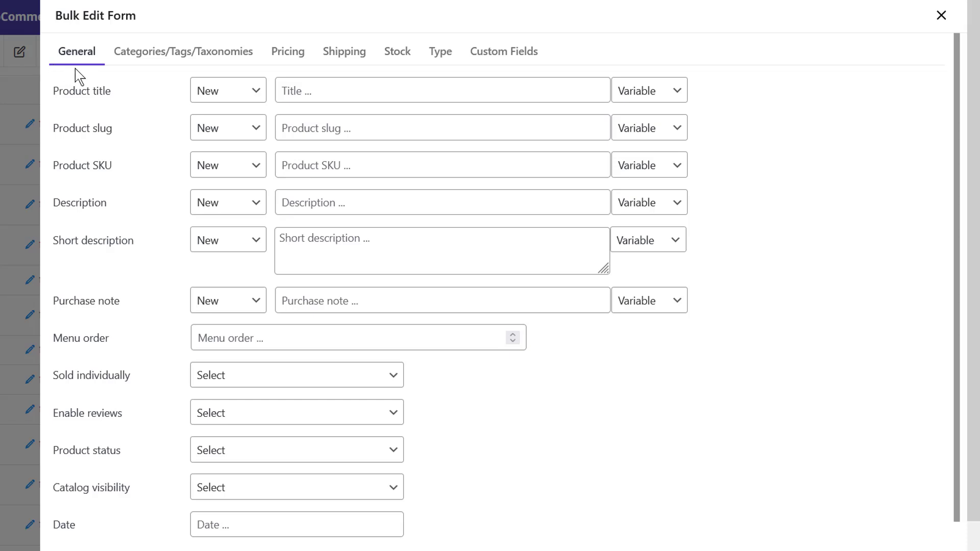
Examine the General fields of the Bulk Edit Form, including the product title operators and the date picker.
{"action": "left_click", "coordinate": [198, 96]}
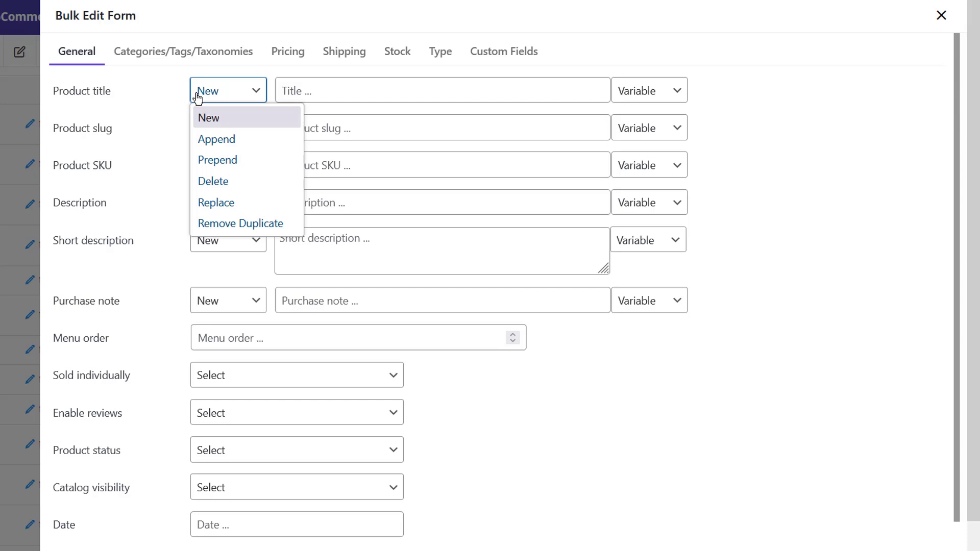
{"action": "left_click", "coordinate": [198, 96]}
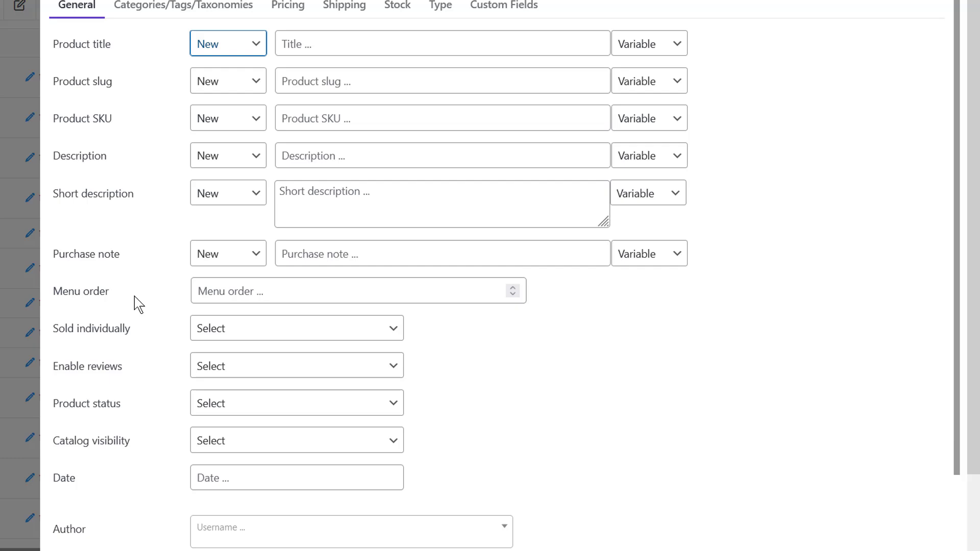
{"action": "scroll", "coordinate": [133, 296], "scroll_direction": "down", "scroll_amount": 2}
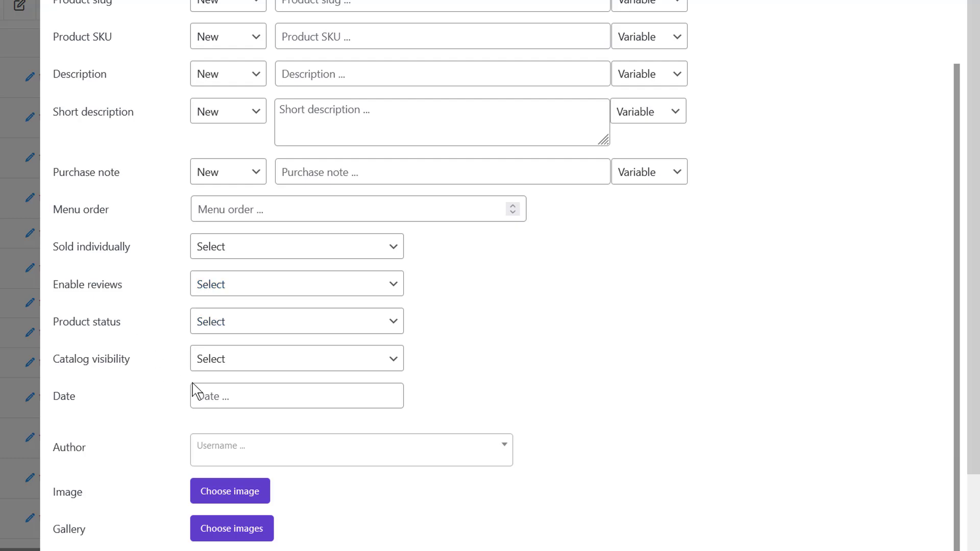
{"action": "left_click", "coordinate": [276, 403]}
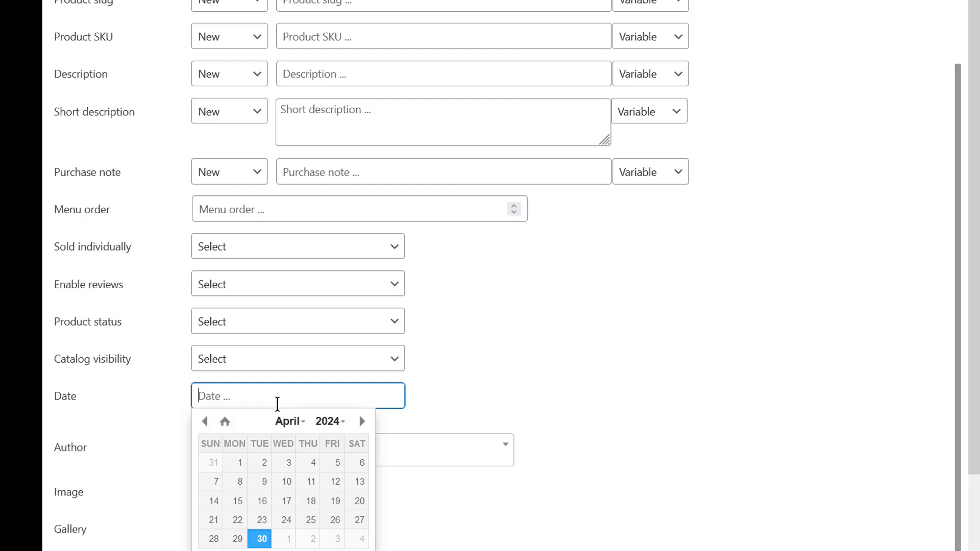
{"action": "left_click", "coordinate": [120, 467]}
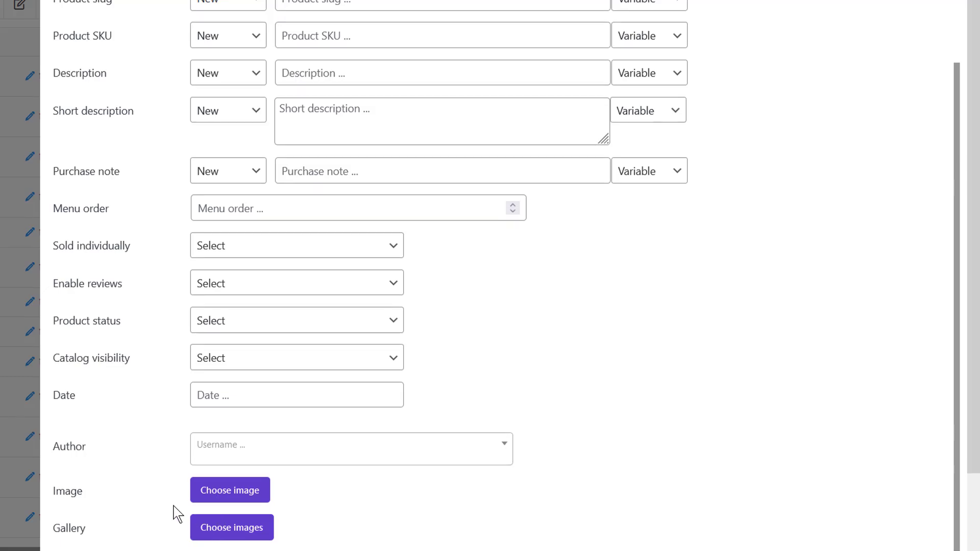
{"action": "scroll", "coordinate": [175, 513], "scroll_direction": "up", "scroll_amount": 1}
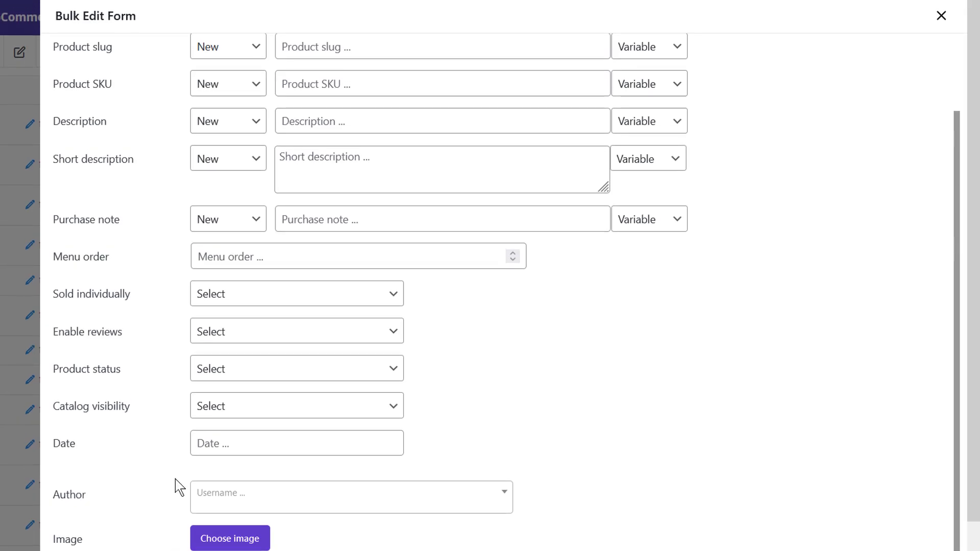
{"action": "scroll", "coordinate": [176, 479], "scroll_direction": "up", "scroll_amount": 2}
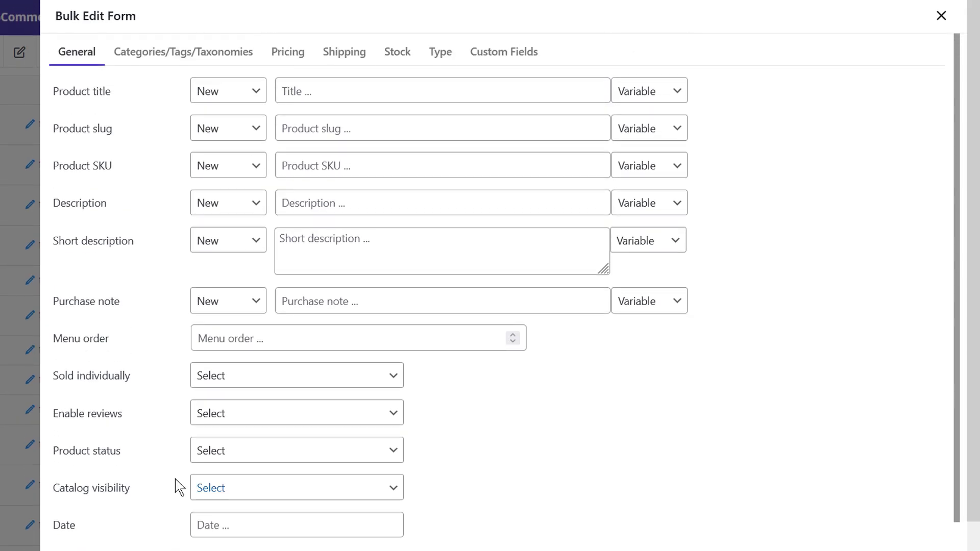
Examine the category, tag and attribute fields with the product categories operators, as well as the pricing fields.
{"action": "left_click", "coordinate": [245, 62]}
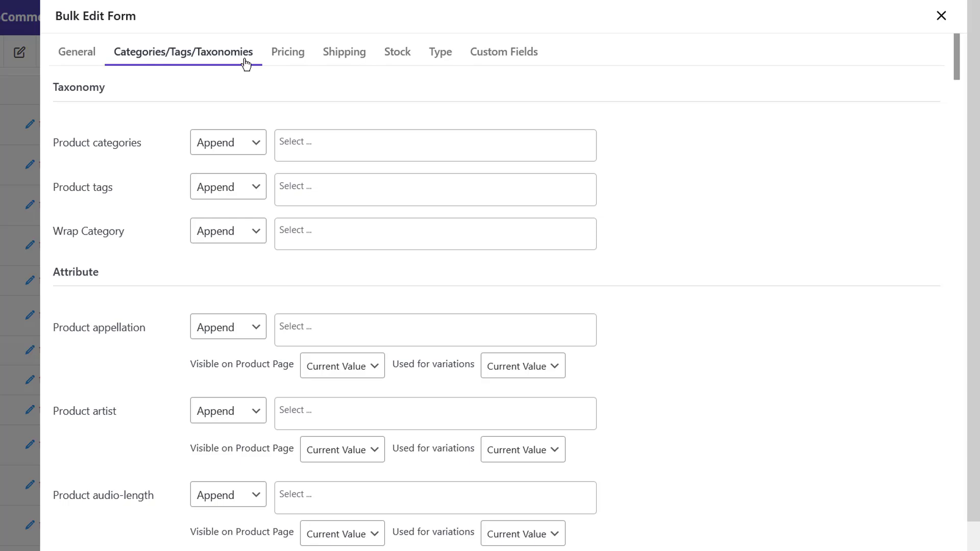
{"action": "left_click", "coordinate": [252, 141]}
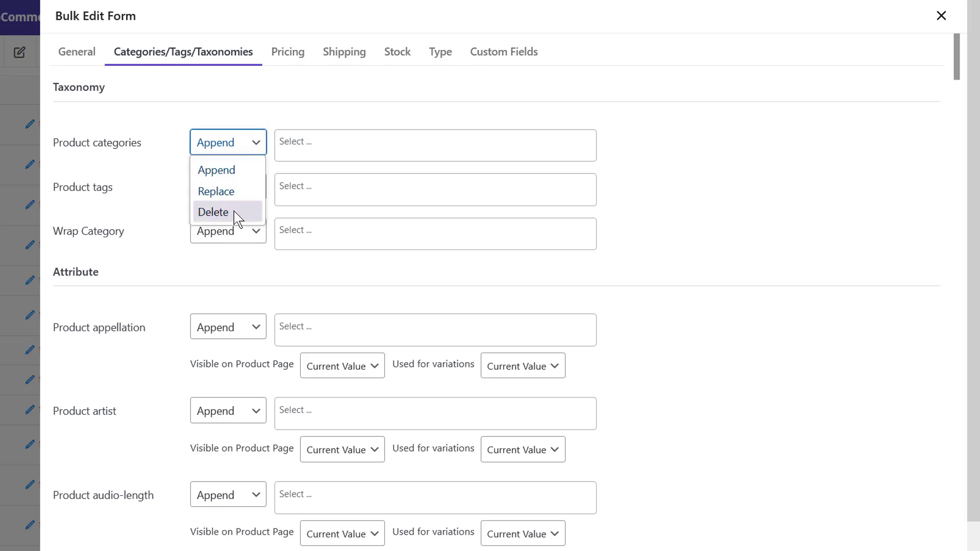
{"action": "left_click", "coordinate": [159, 225]}
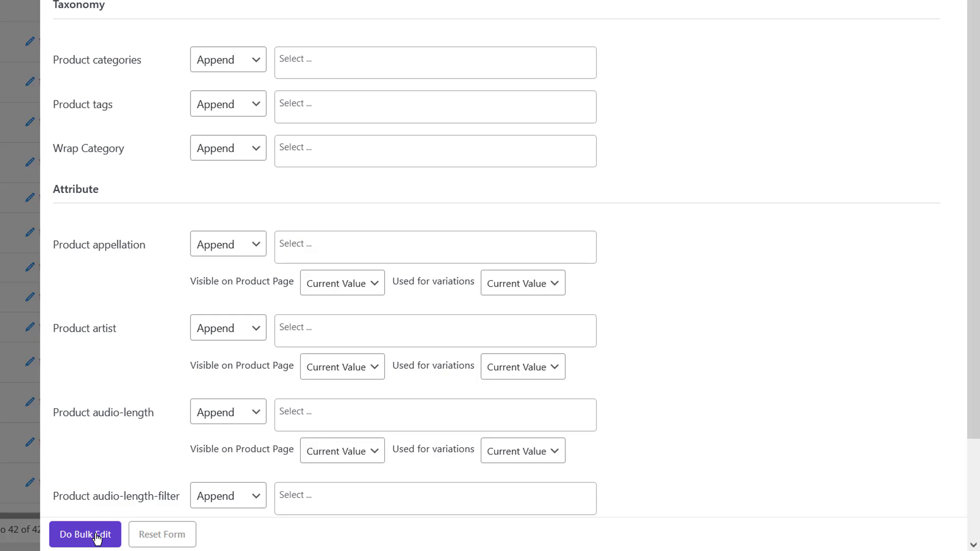
{"action": "scroll", "coordinate": [97, 538], "scroll_direction": "up", "scroll_amount": 2}
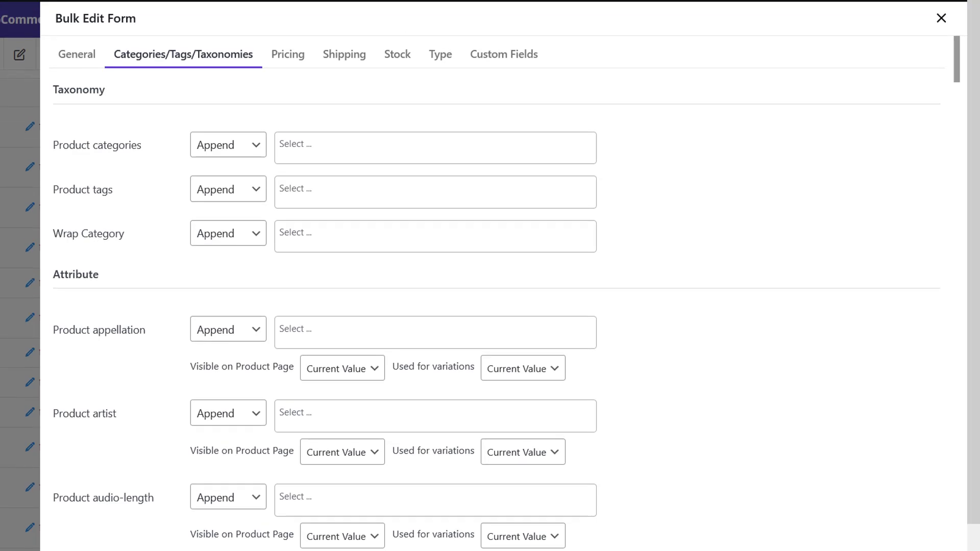
{"action": "left_click", "coordinate": [276, 65]}
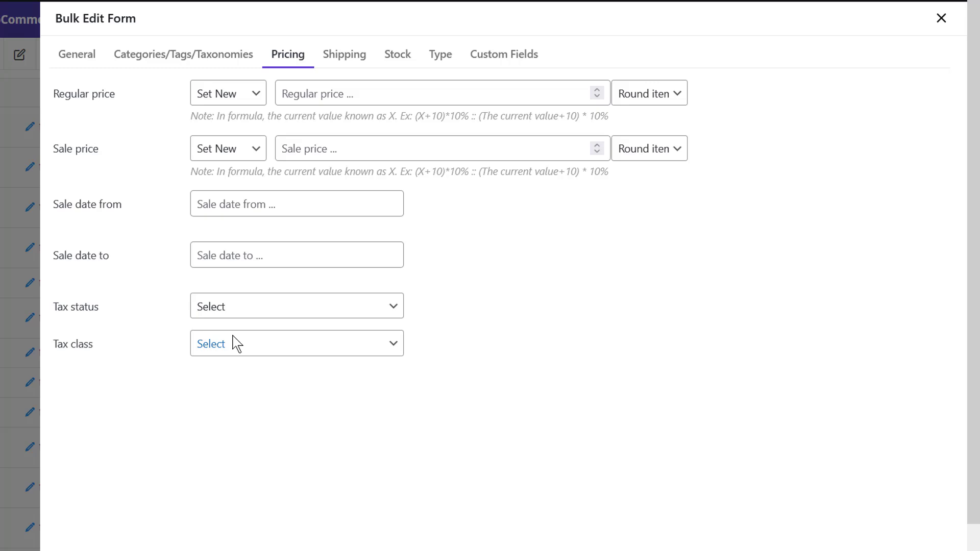
Examine the shipping fields of the Bulk Edit Form and the available shipping class choices.
{"action": "left_click", "coordinate": [355, 71]}
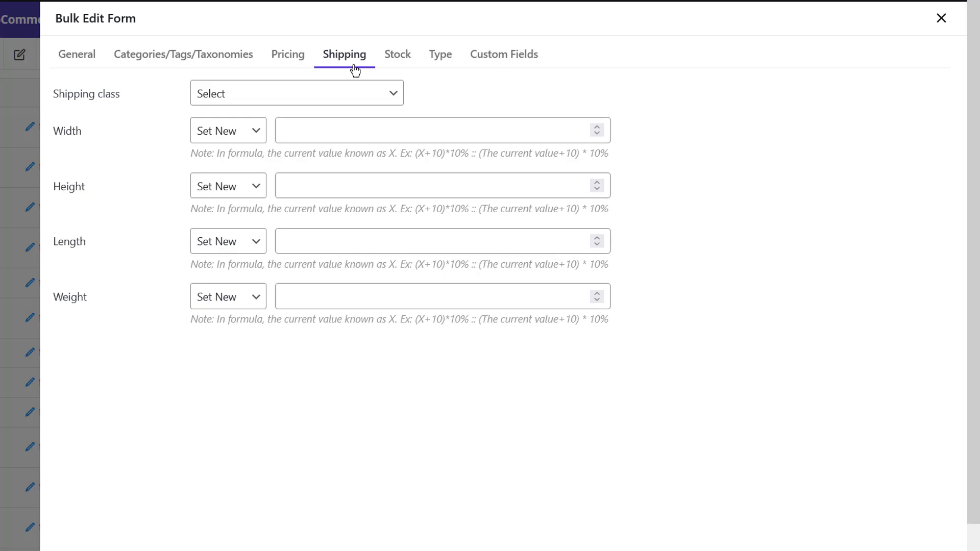
{"action": "left_click", "coordinate": [327, 106]}
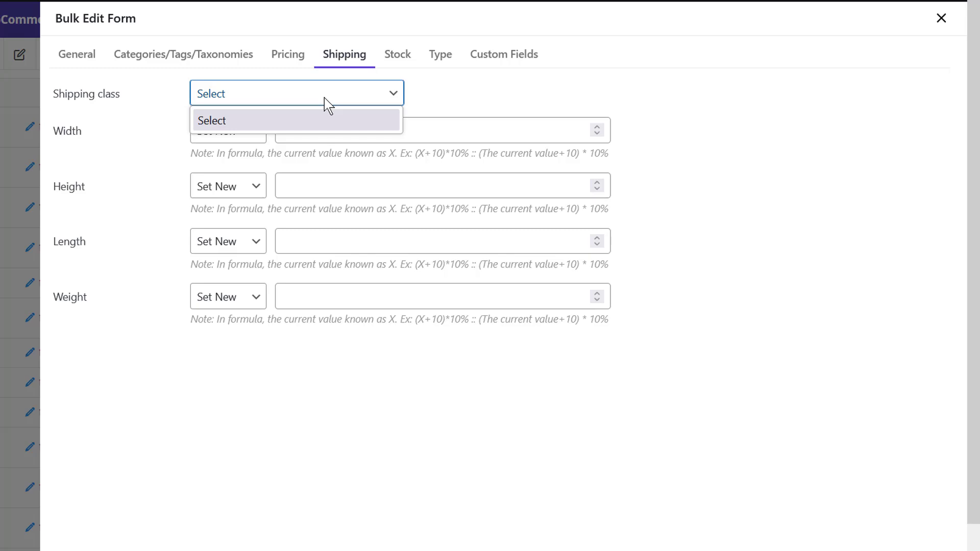
{"action": "left_click", "coordinate": [435, 108]}
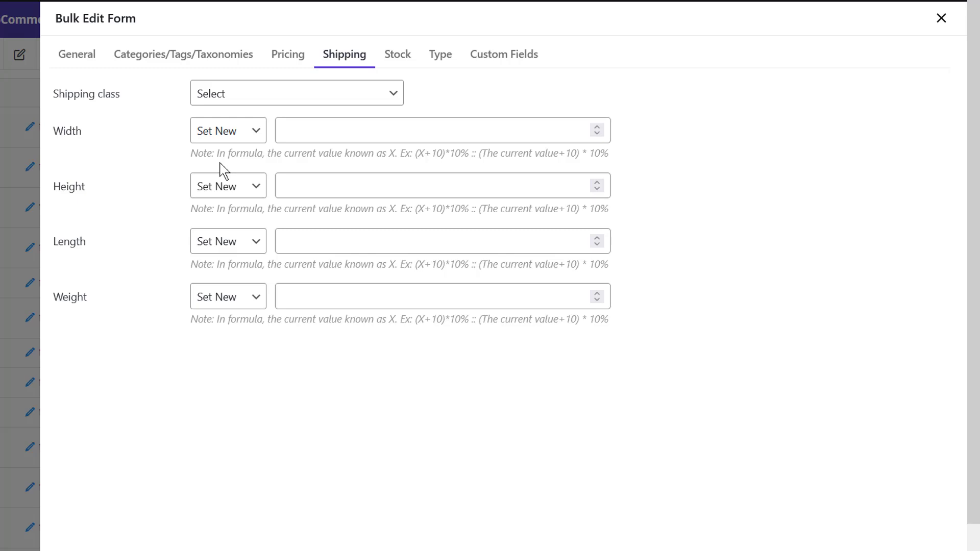
Try setting the shipping Height to 0 with the Set New operator.
{"action": "left_click", "coordinate": [238, 183]}
{"action": "left_click", "coordinate": [242, 187]}
{"action": "left_click", "coordinate": [330, 194]}
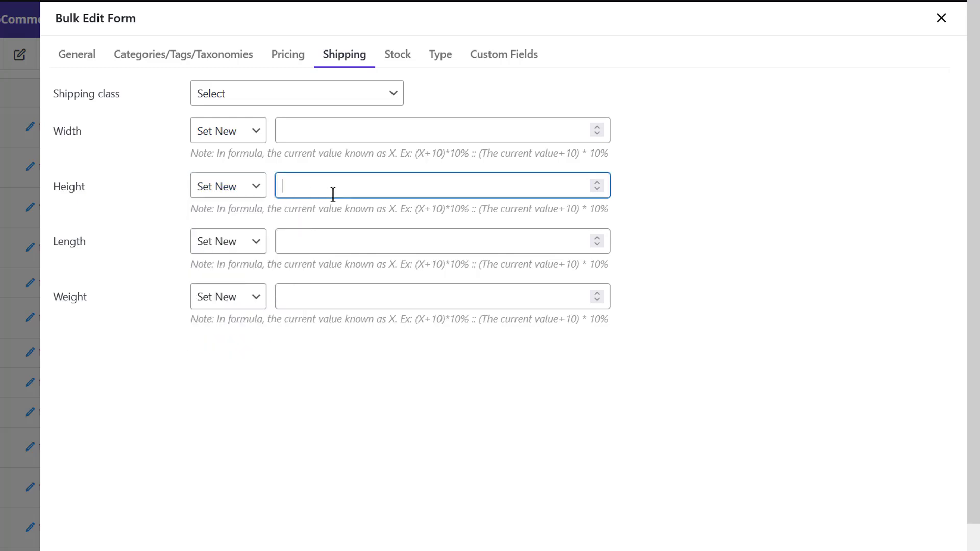
{"action": "left_click", "coordinate": [597, 182]}
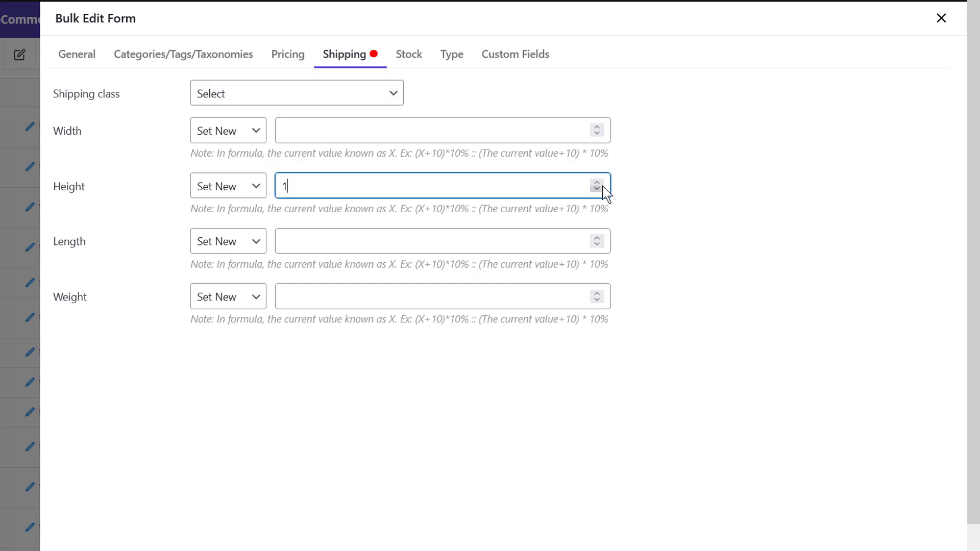
{"action": "left_click", "coordinate": [602, 188]}
{"action": "left_click", "coordinate": [656, 205]}
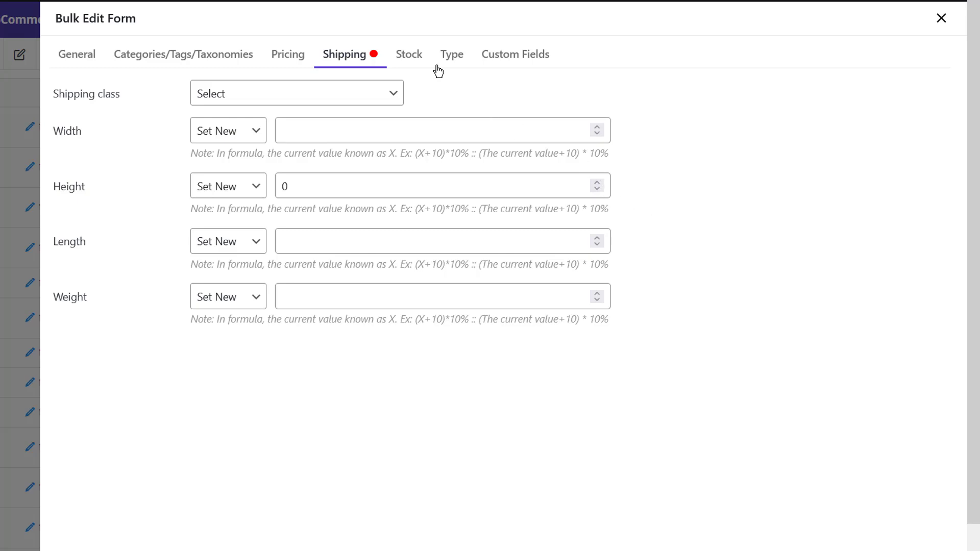
Examine the Stock, Type and Custom Fields sections of the Bulk Edit Form.
{"action": "left_click", "coordinate": [416, 52]}
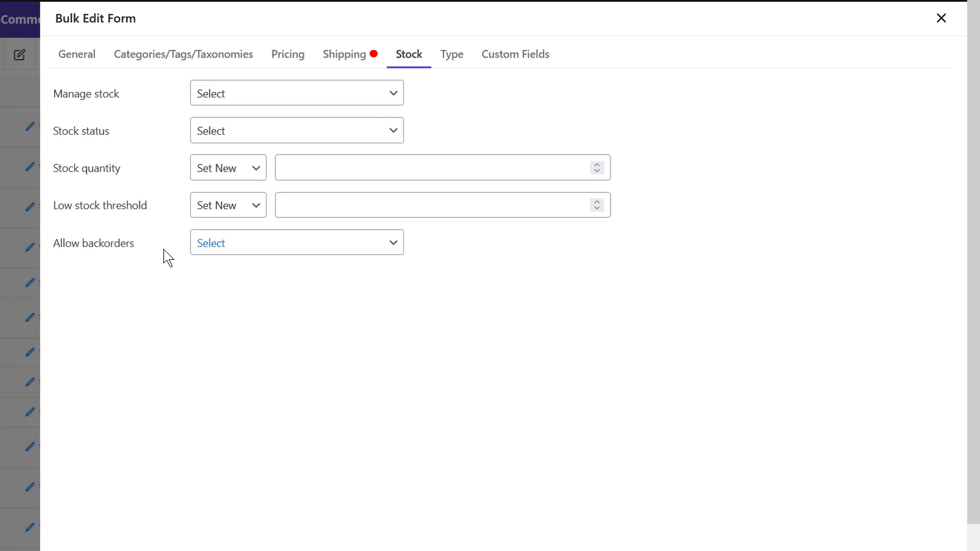
{"action": "left_click", "coordinate": [452, 55]}
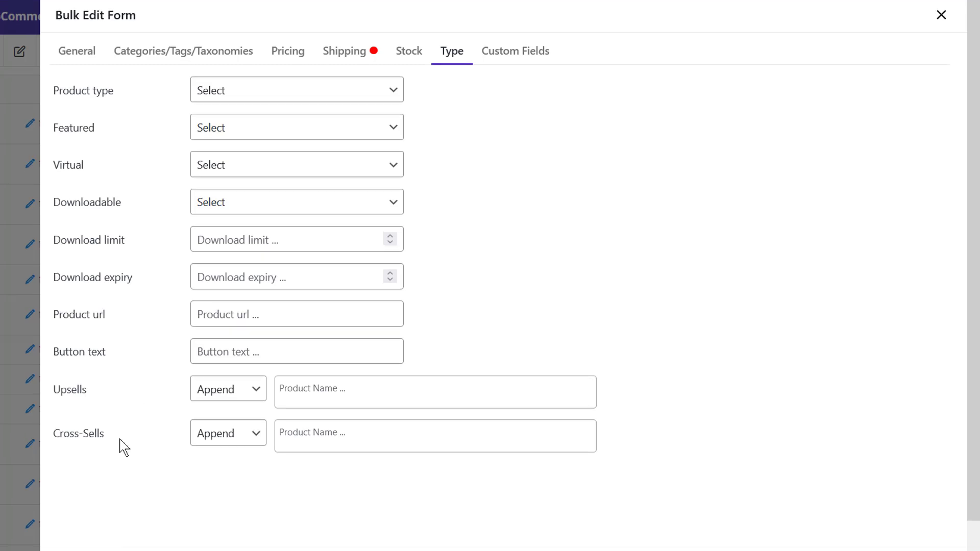
{"action": "left_click", "coordinate": [493, 60]}
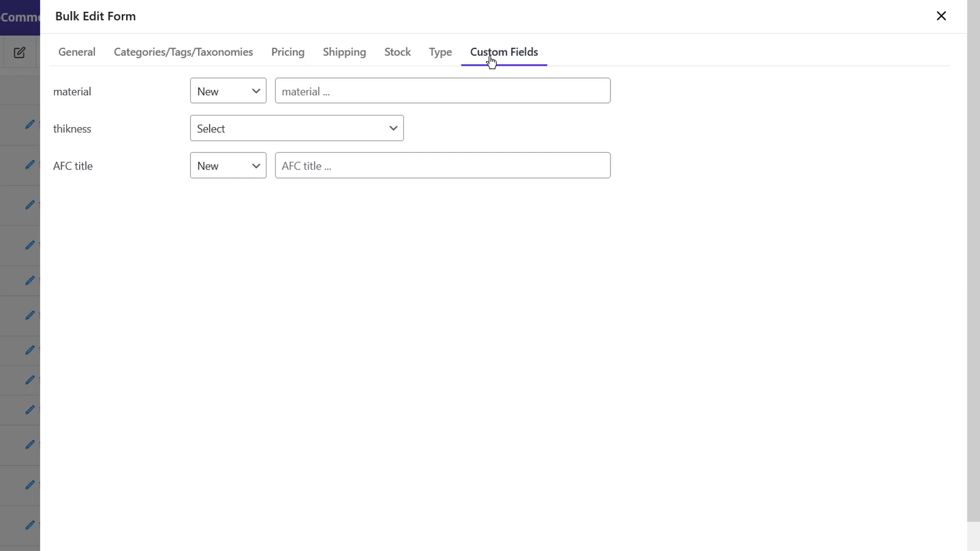